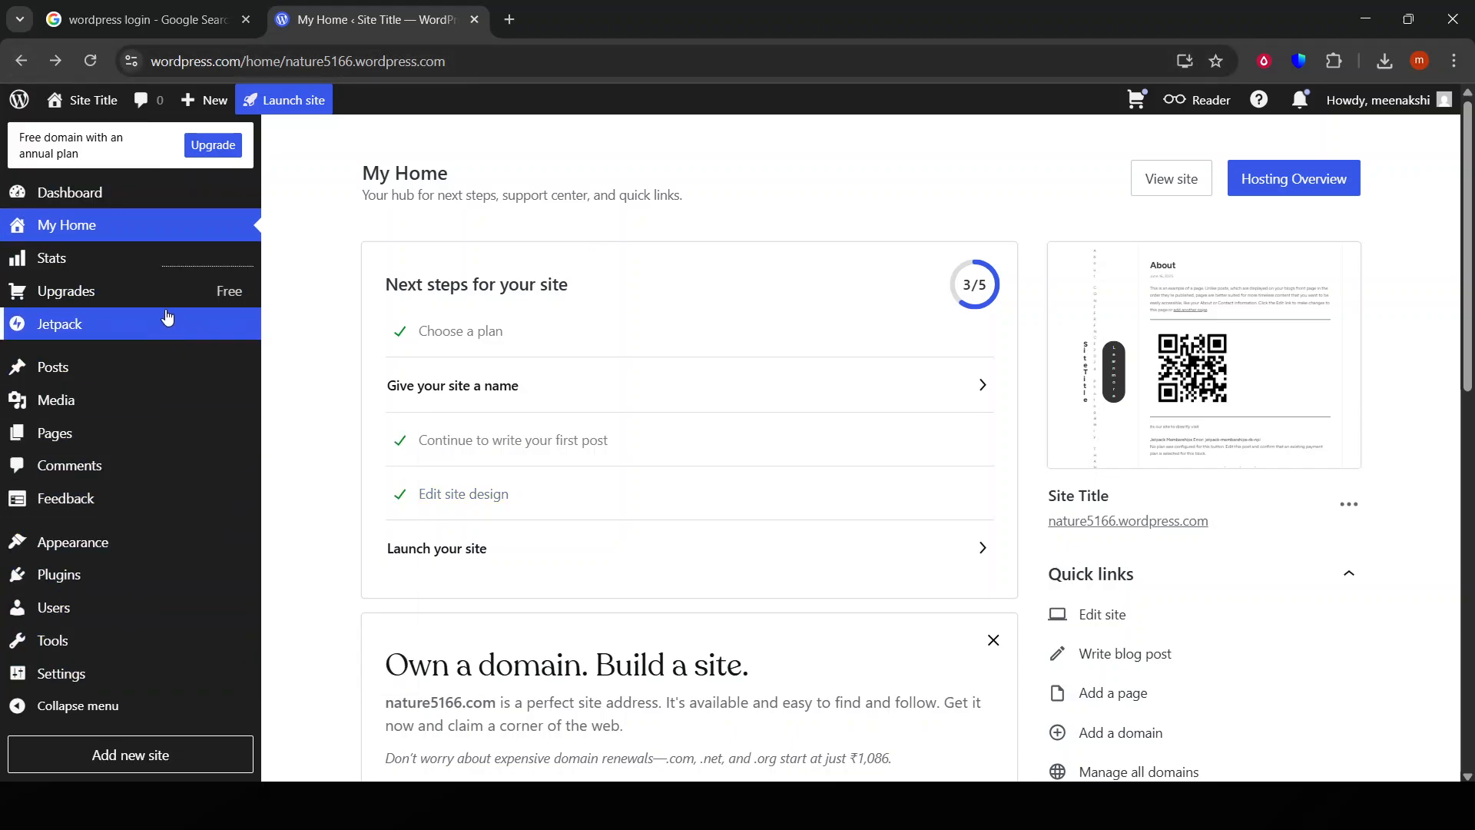
# - Open the draft post "article with artist" from the site's list of posts for editing
pyautogui.moveTo(127, 377)
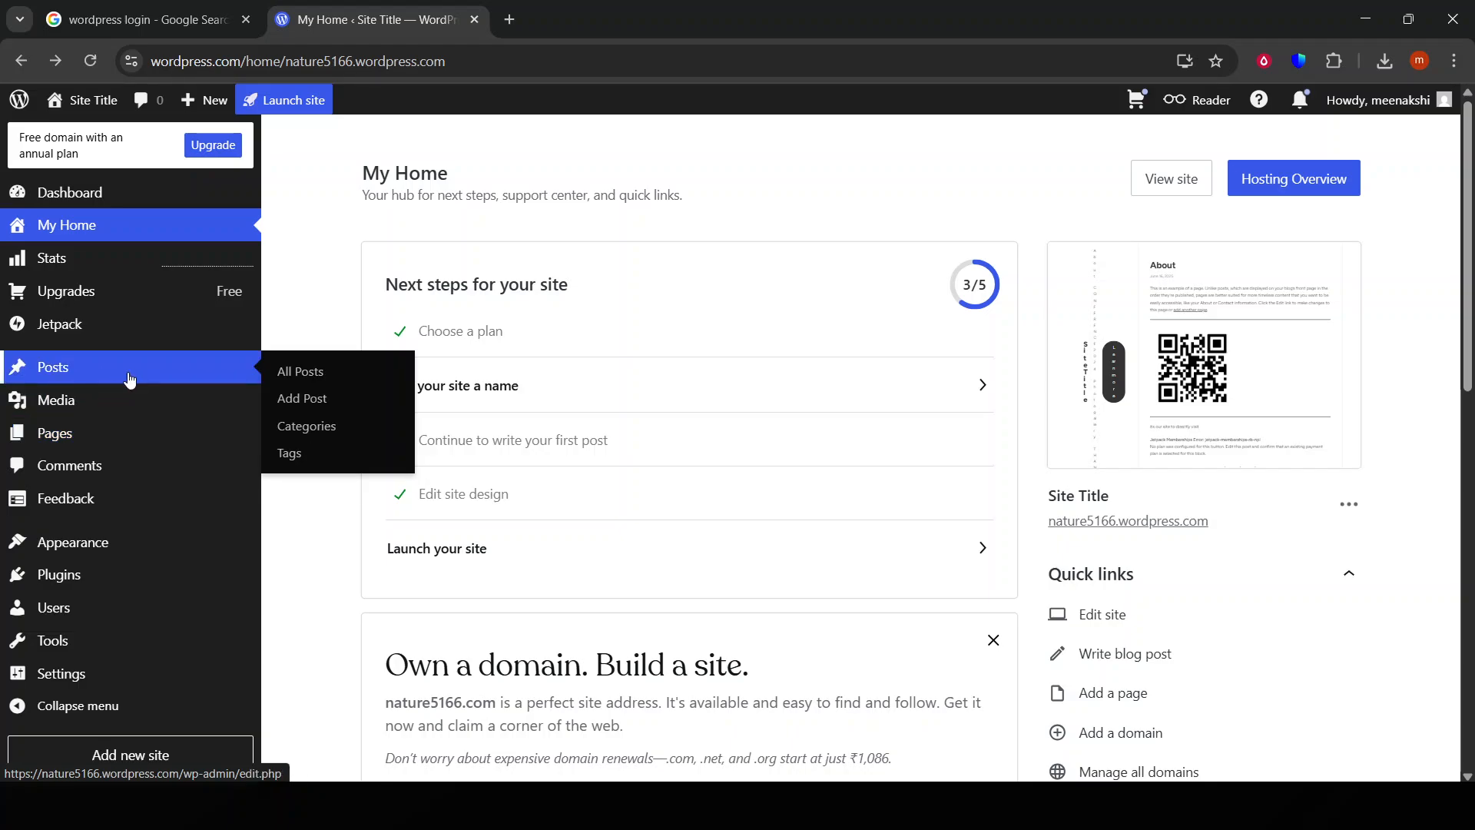
pyautogui.click(129, 380)
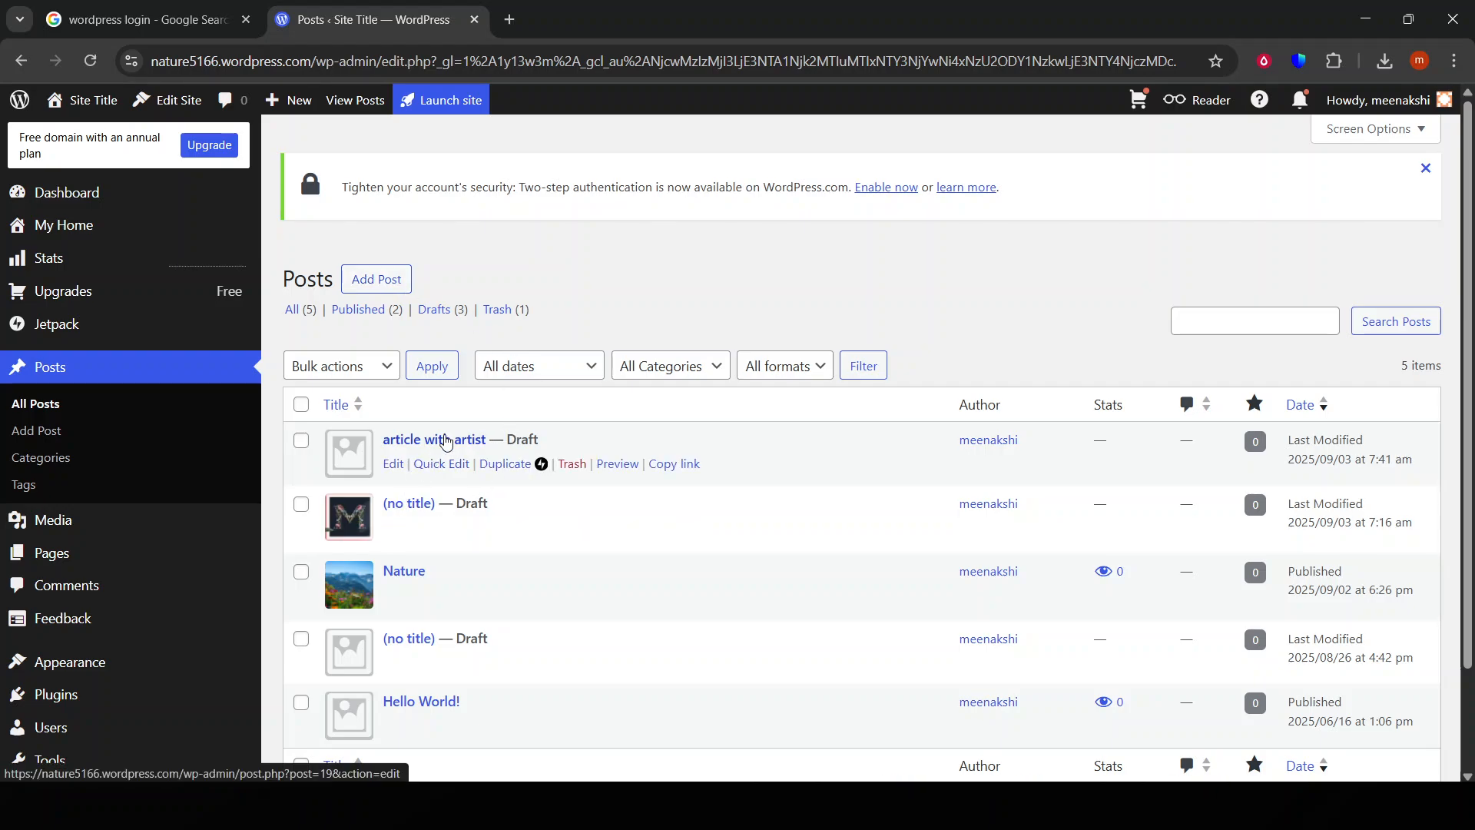
pyautogui.click(445, 440)
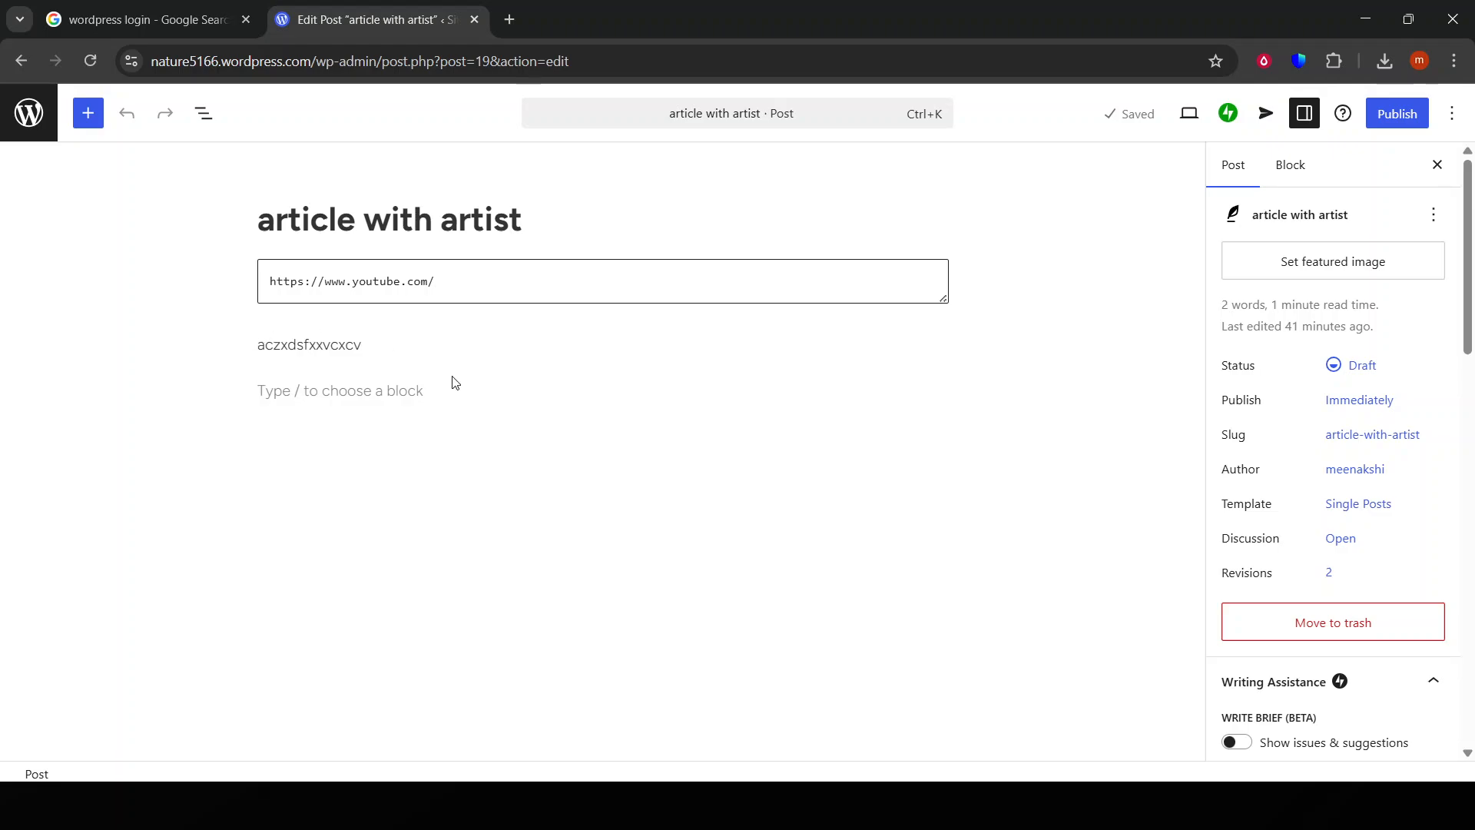
# - Insert a Gallery block in the empty paragraph below the text "aczxdsfxxvcxcv"
pyautogui.click(381, 355)
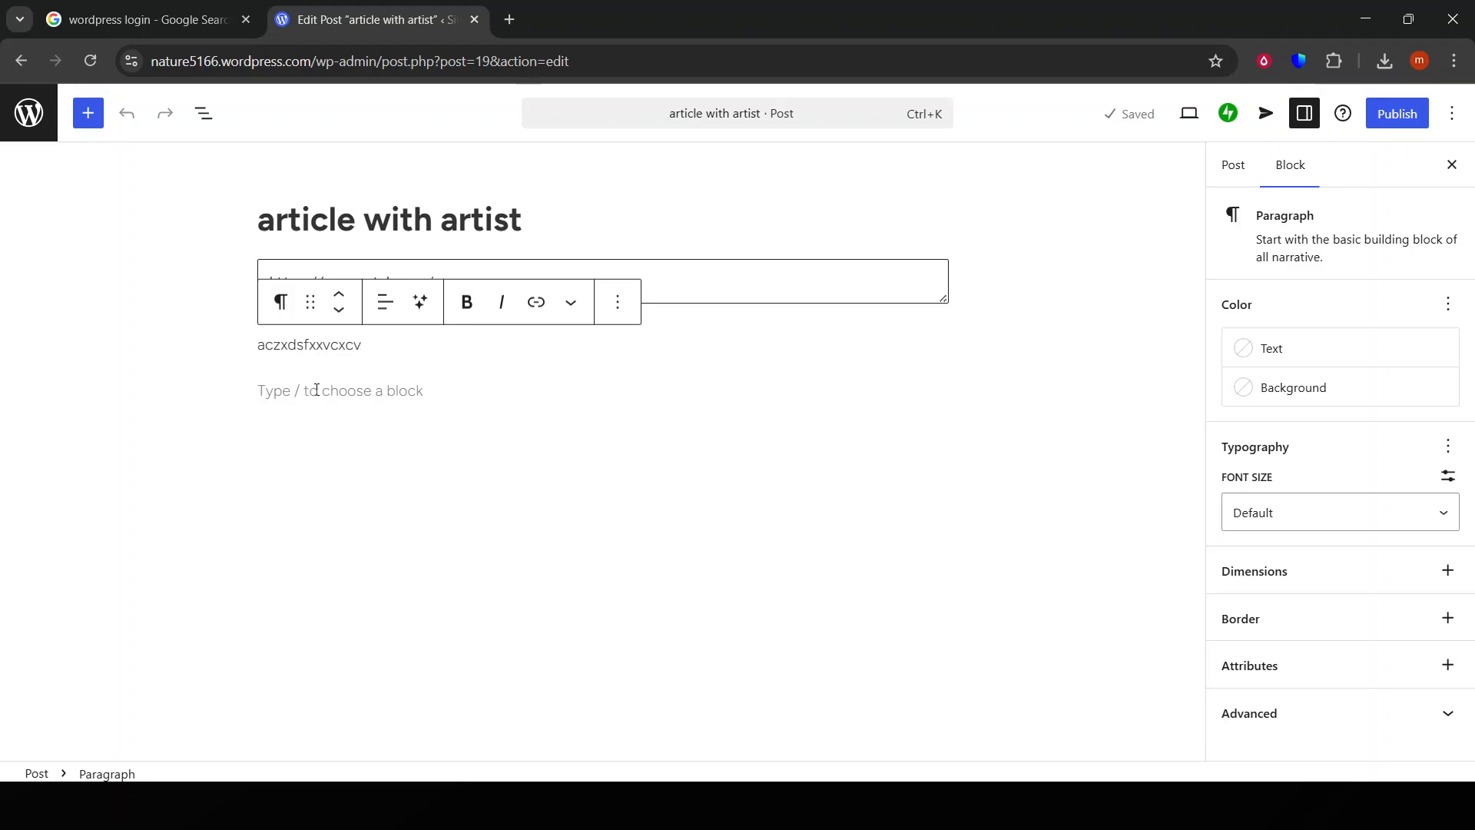
pyautogui.click(317, 389)
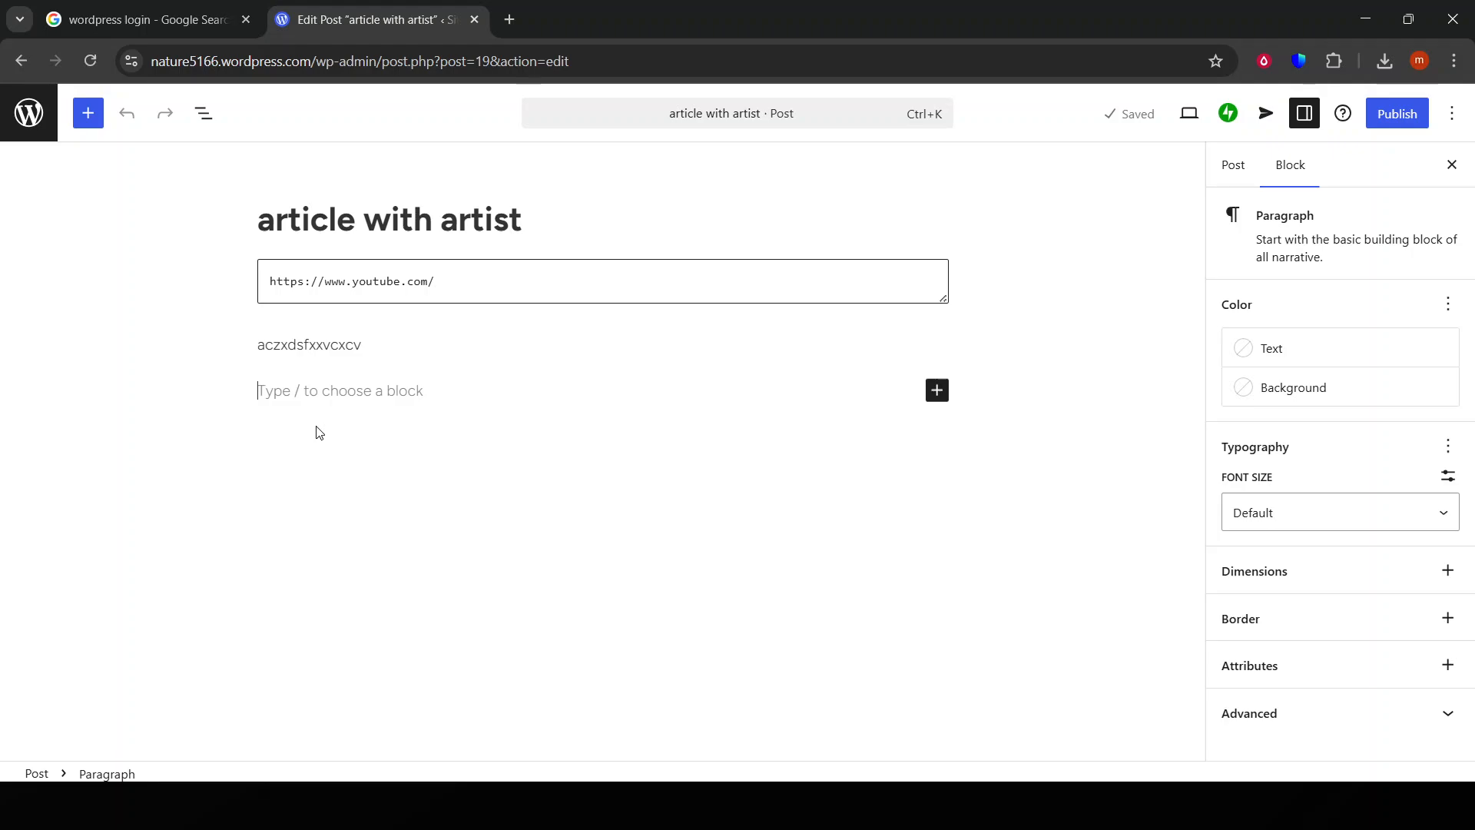
pyautogui.click(96, 114)
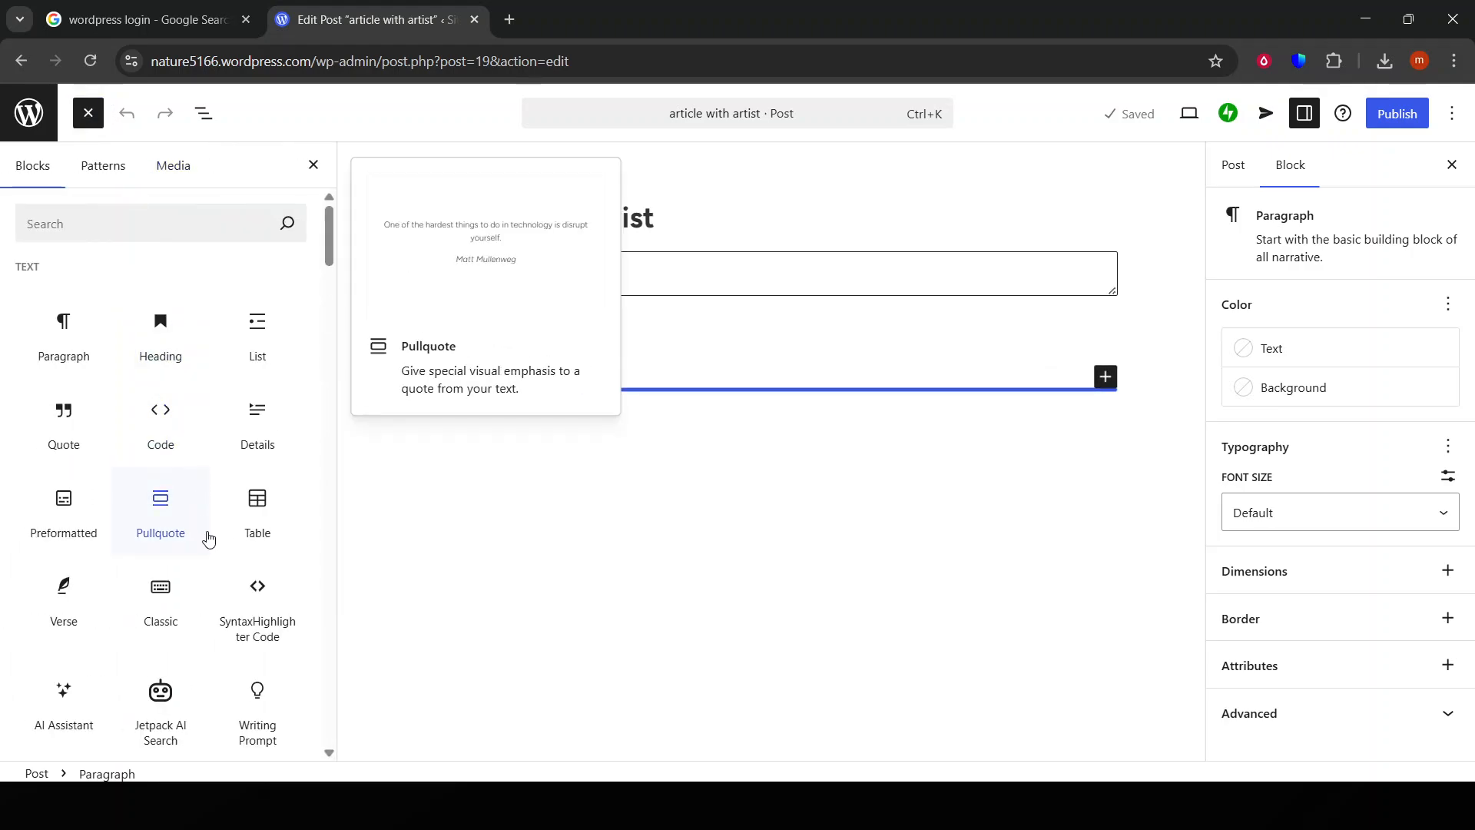
pyautogui.scroll(-1, 208, 541)
pyautogui.scroll(-4, 208, 541)
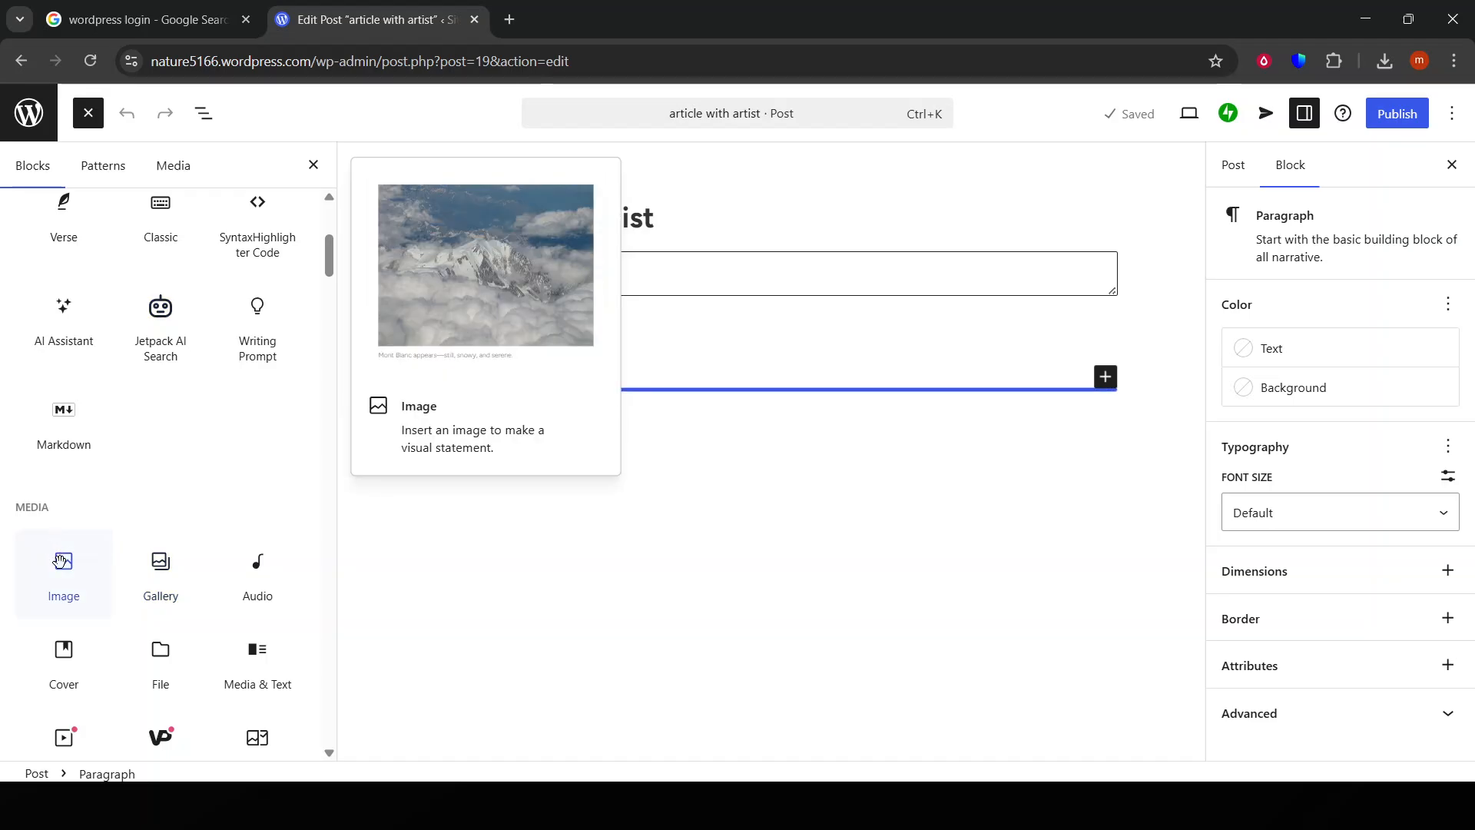
pyautogui.click(164, 564)
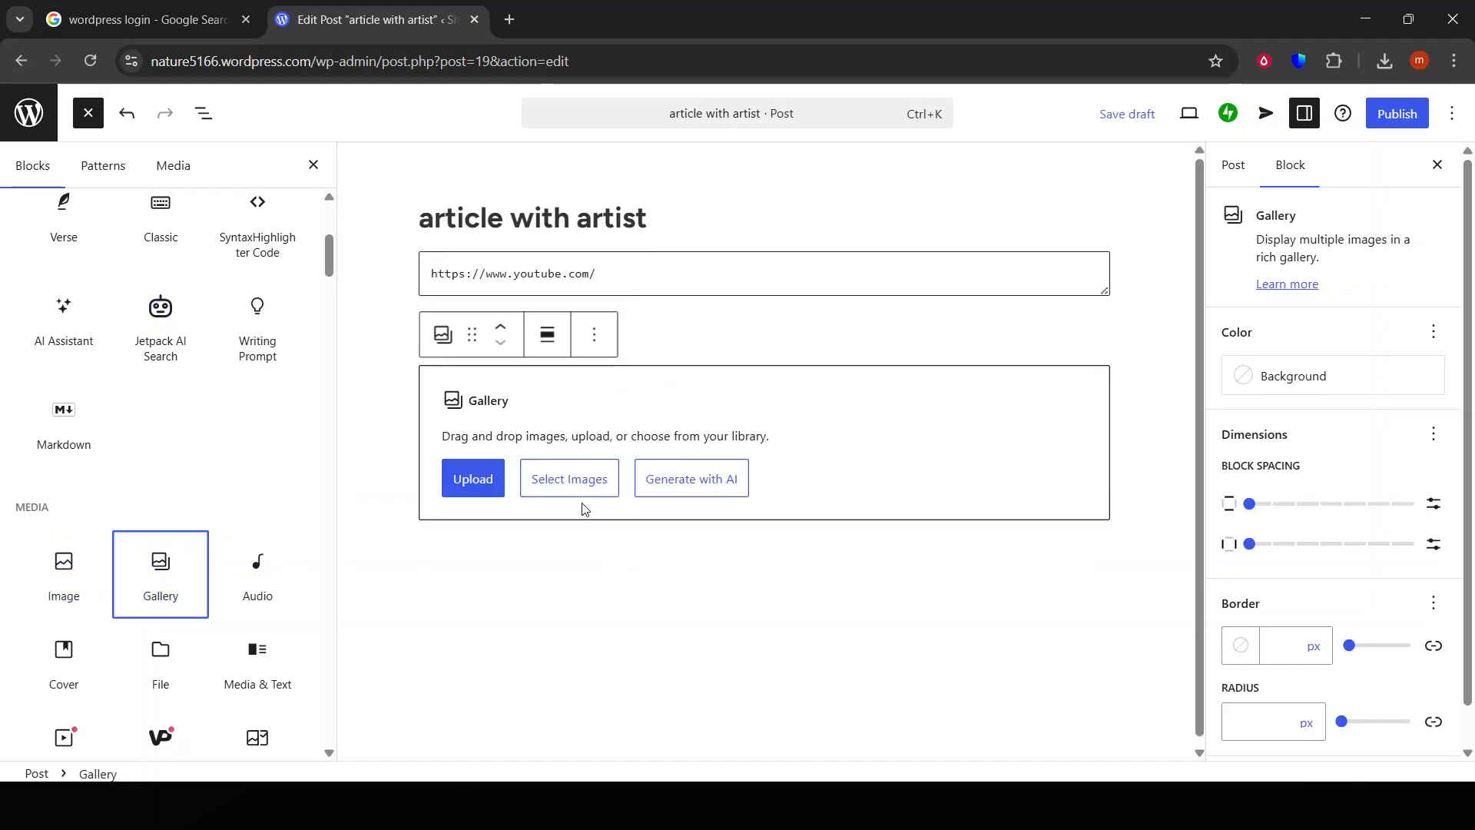
# - Fill the gallery with the mountain flower photo and the floral letter M image from the media library, and close the block inserter
pyautogui.click(581, 479)
pyautogui.click(618, 536)
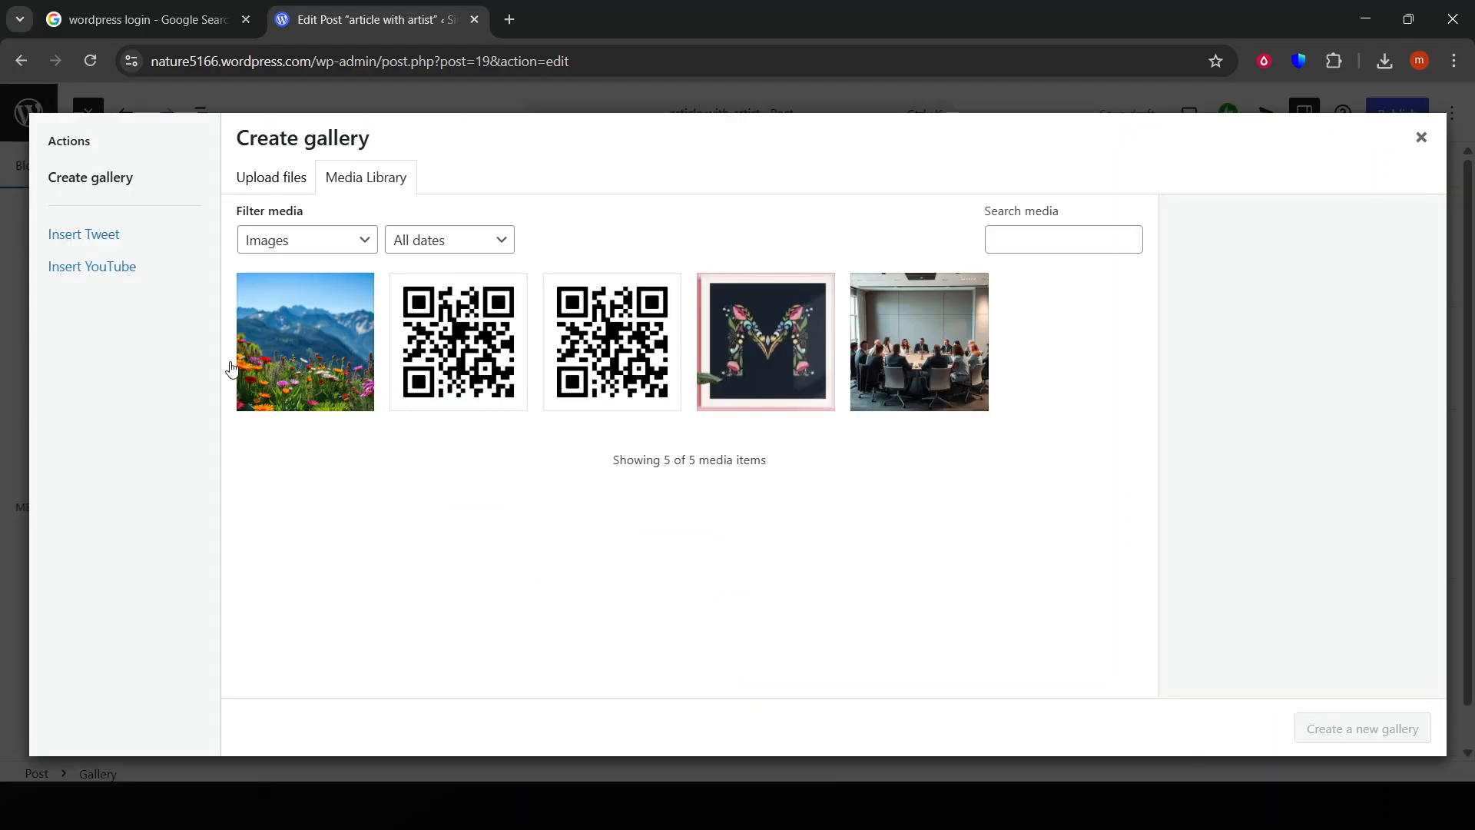
pyautogui.click(302, 369)
pyautogui.click(742, 405)
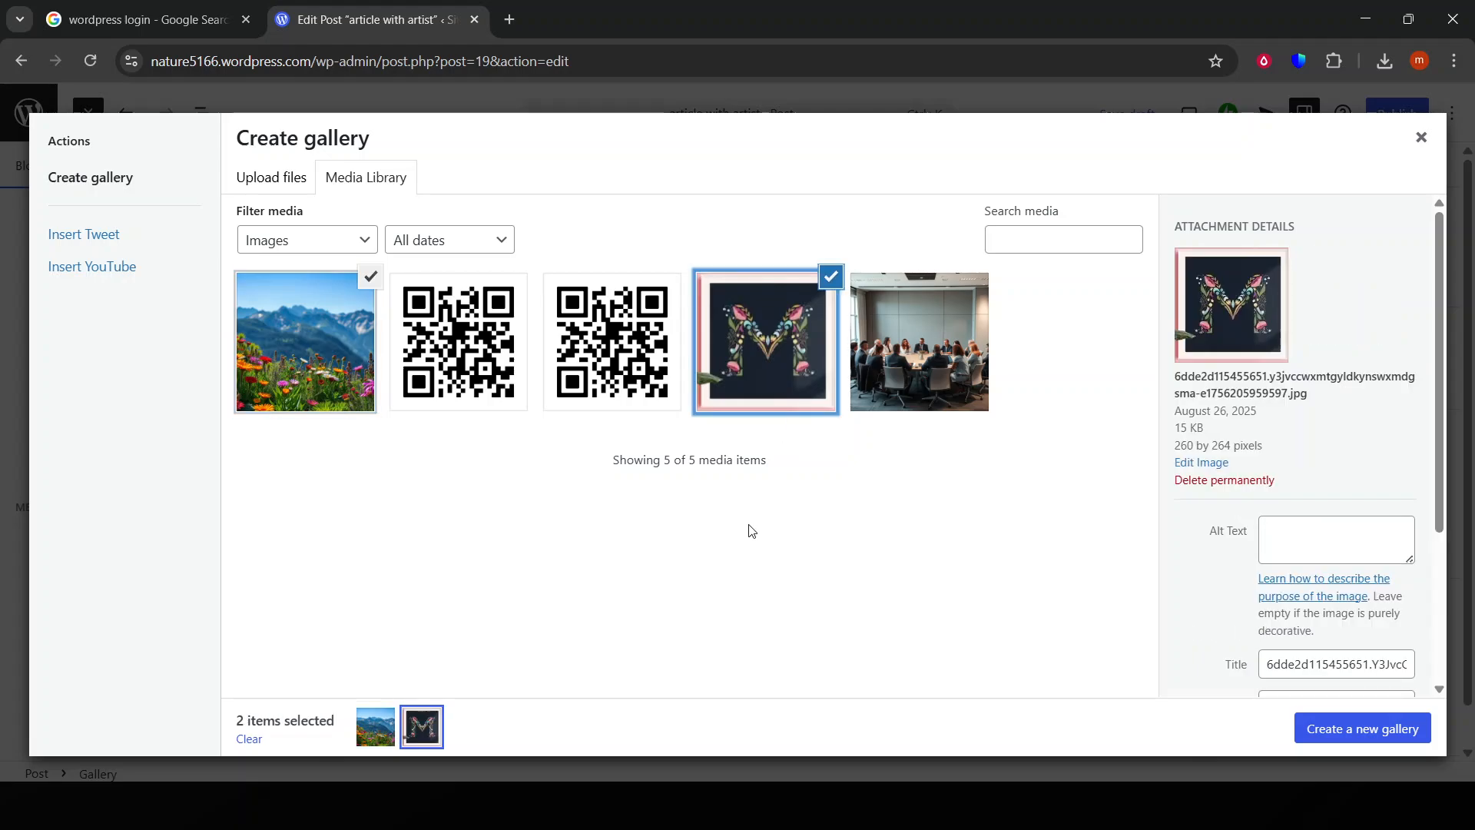
pyautogui.click(1405, 728)
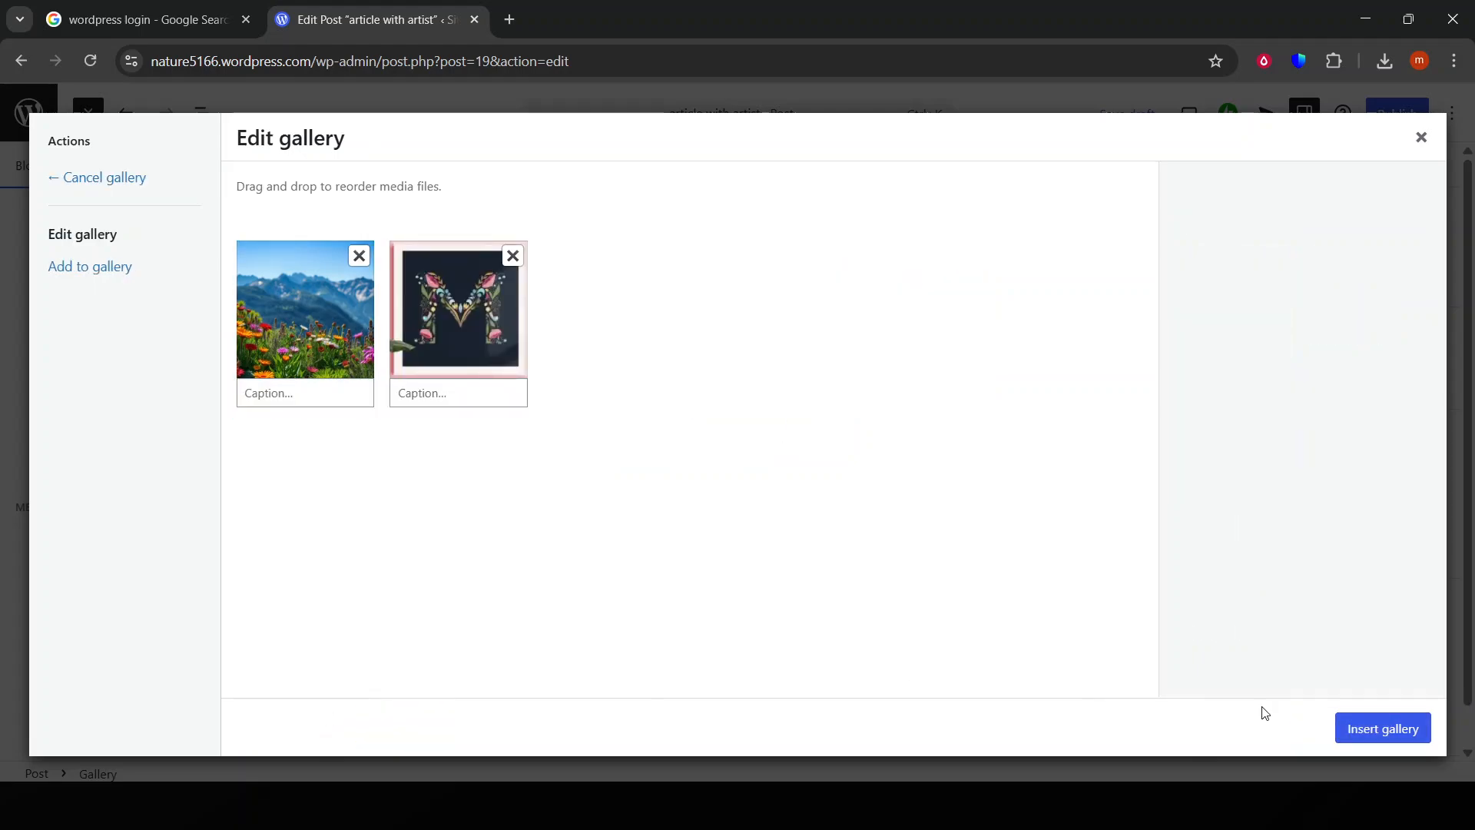
pyautogui.click(1410, 738)
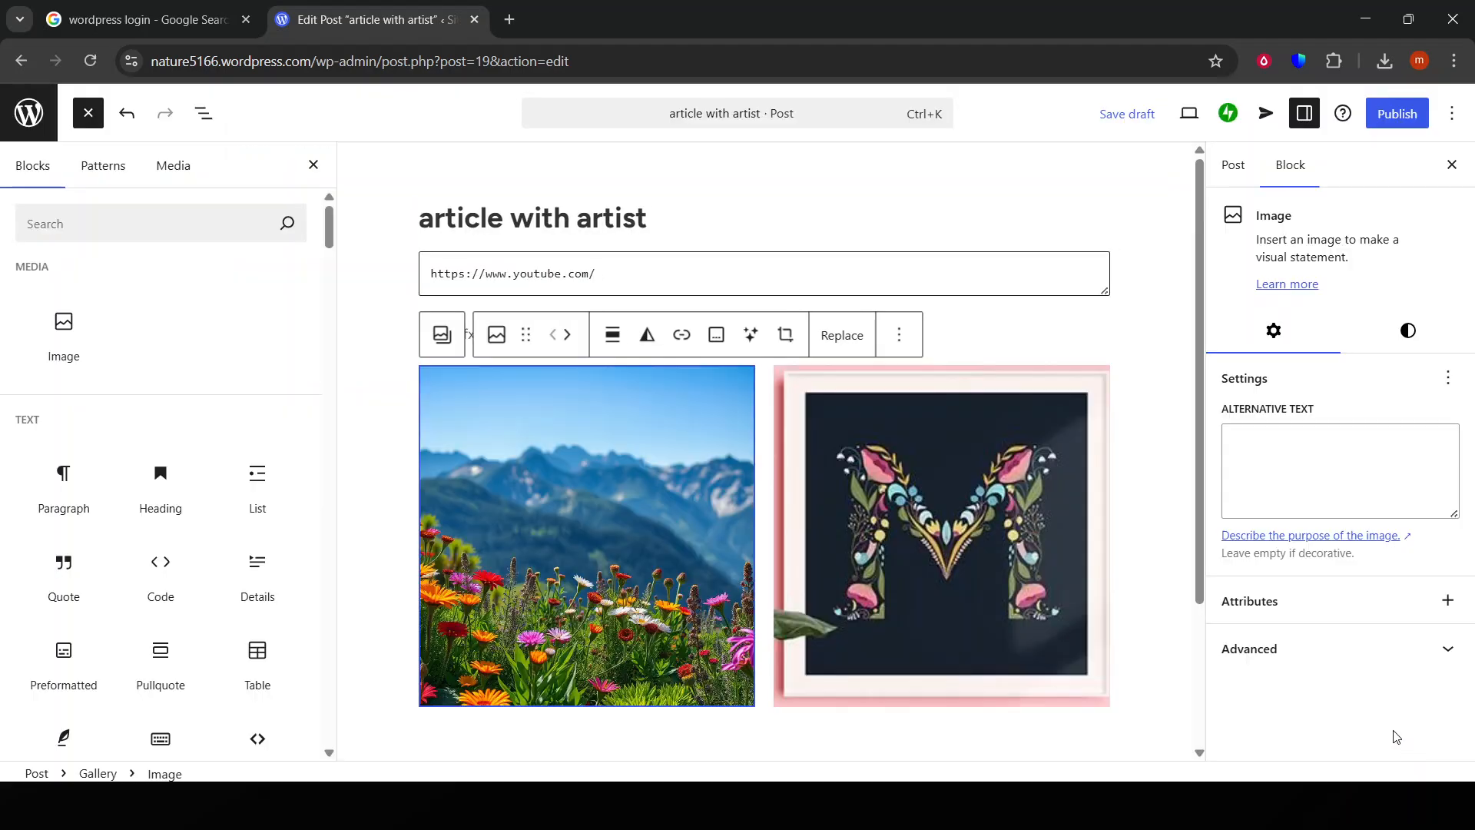
pyautogui.click(309, 165)
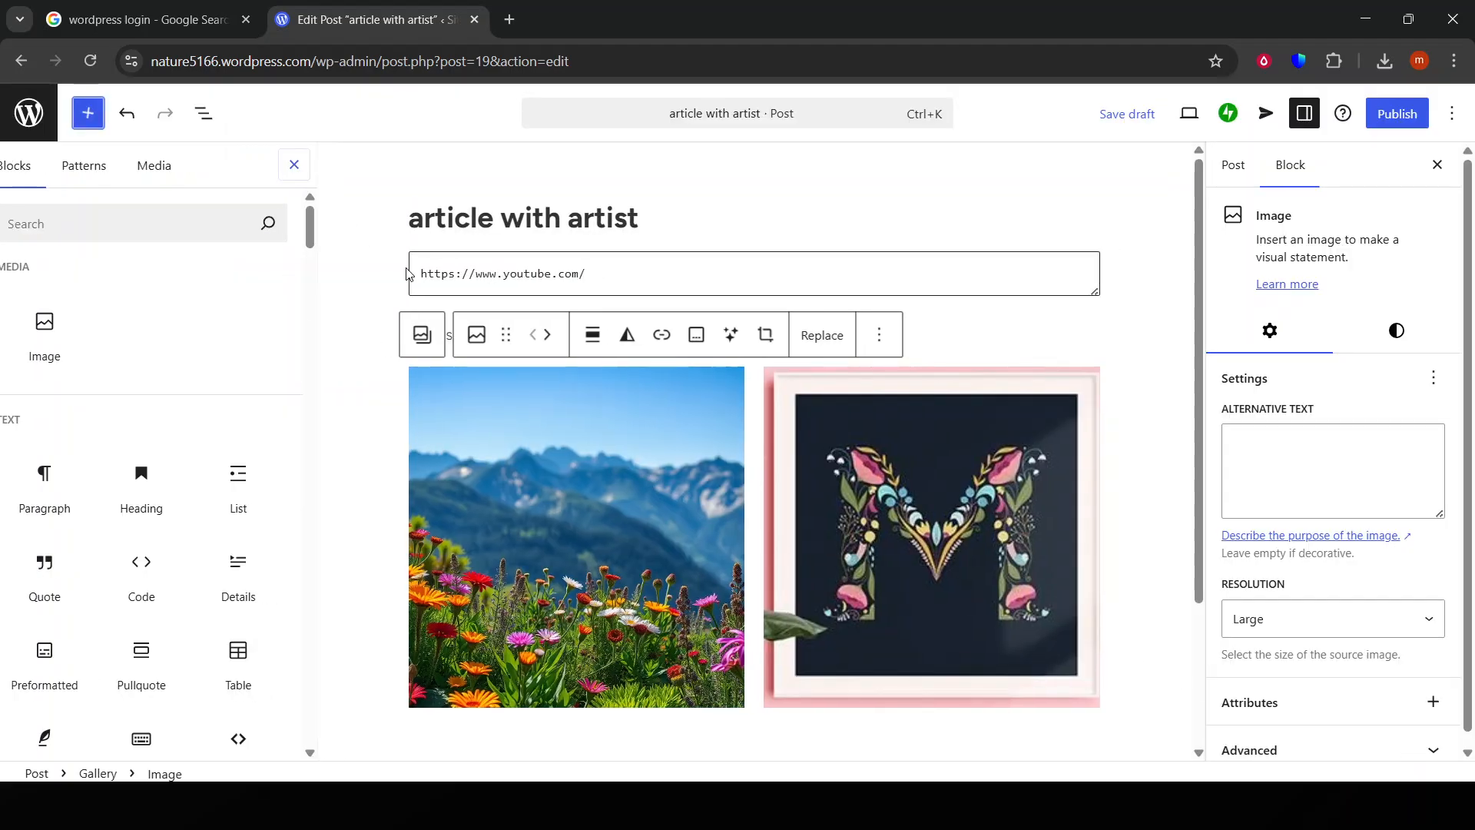
# - Try the Medium and Thumbnail resolutions on the gallery's letter M image, and set its resolution to Full Size
pyautogui.click(723, 540)
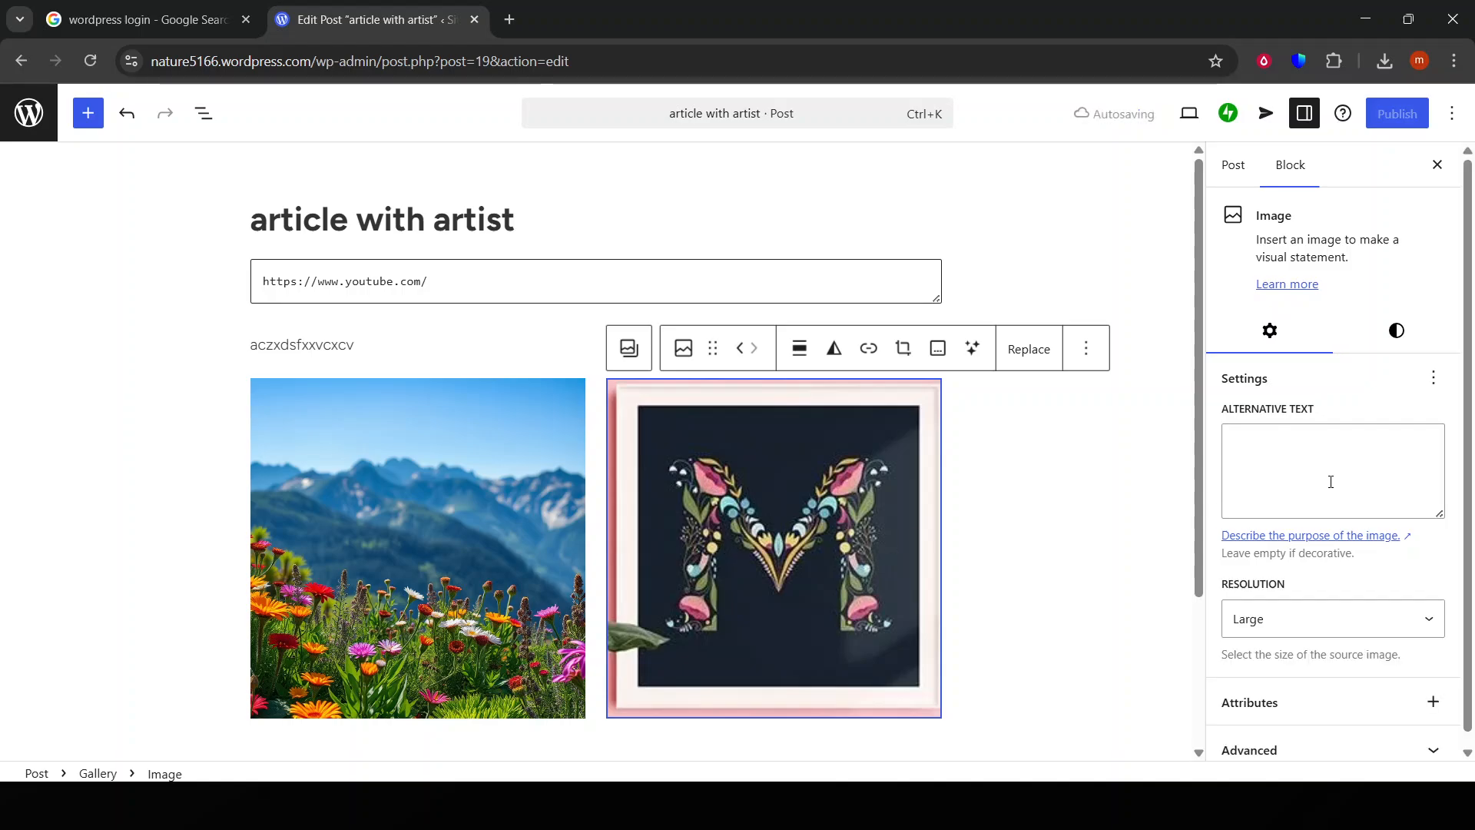
pyautogui.scroll(-1, 1333, 480)
pyautogui.click(1414, 609)
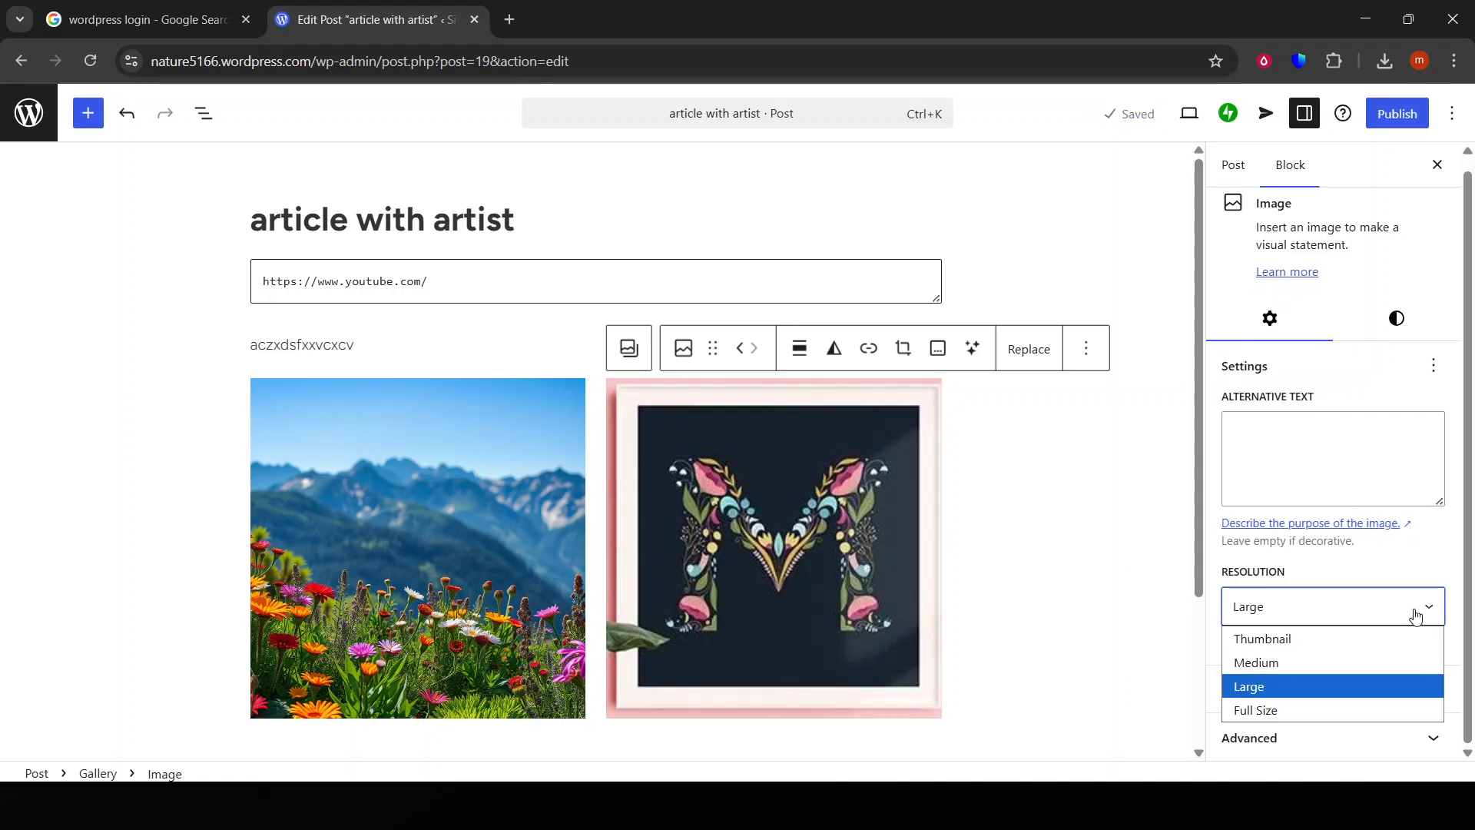
pyautogui.click(1319, 673)
pyautogui.click(1335, 606)
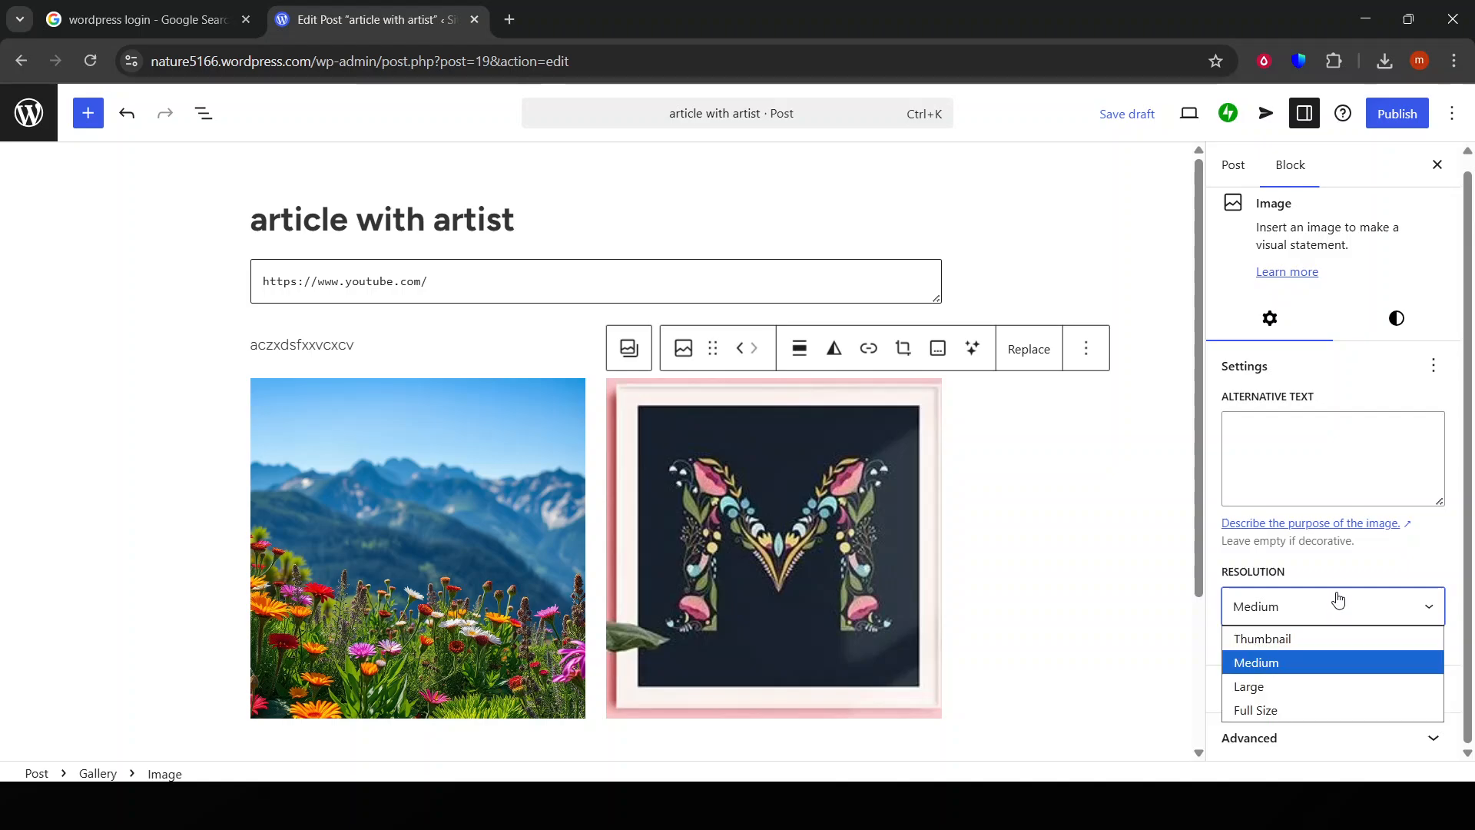
pyautogui.click(1304, 638)
pyautogui.click(1301, 607)
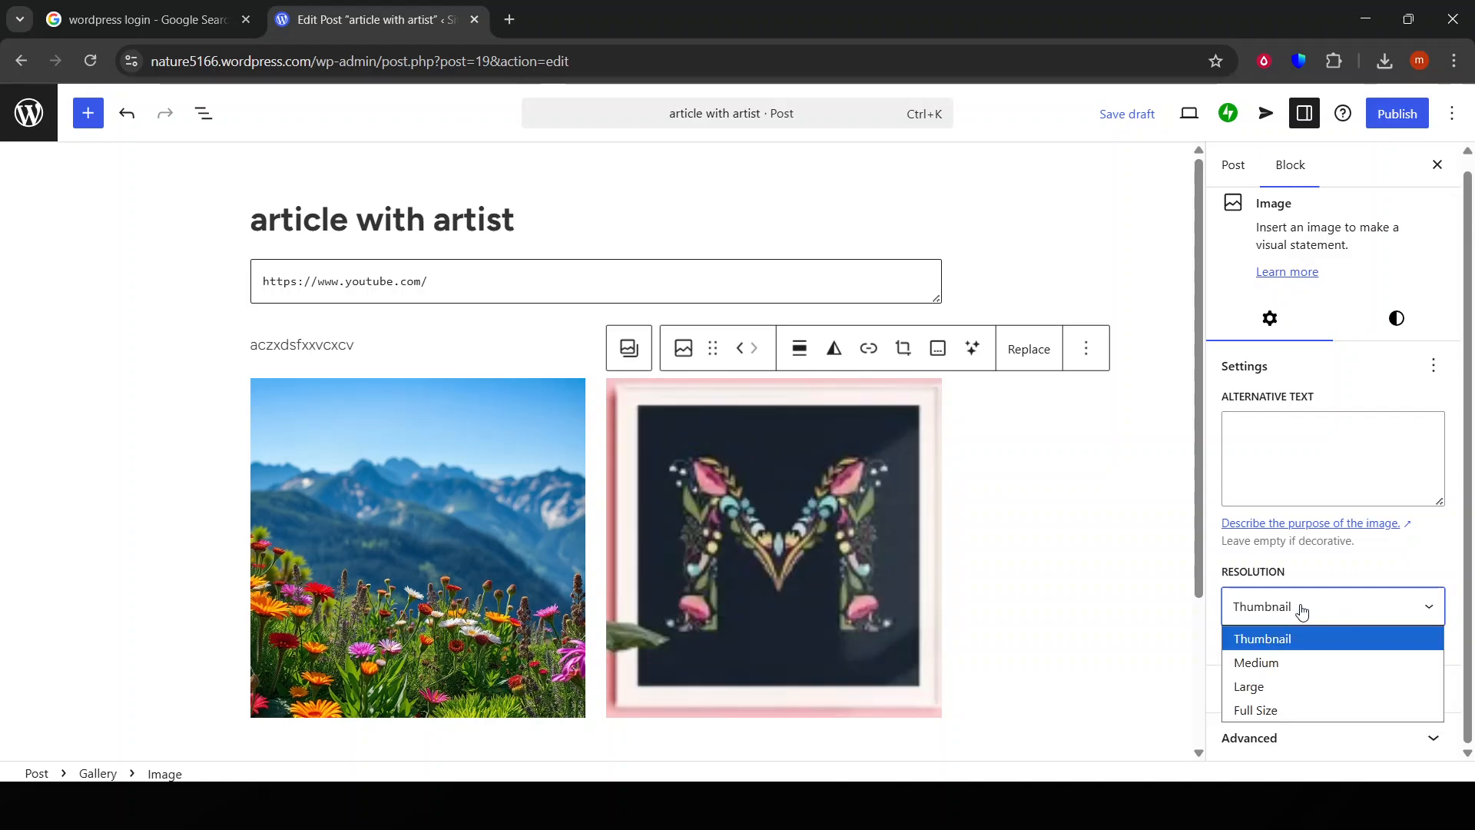
pyautogui.click(1316, 707)
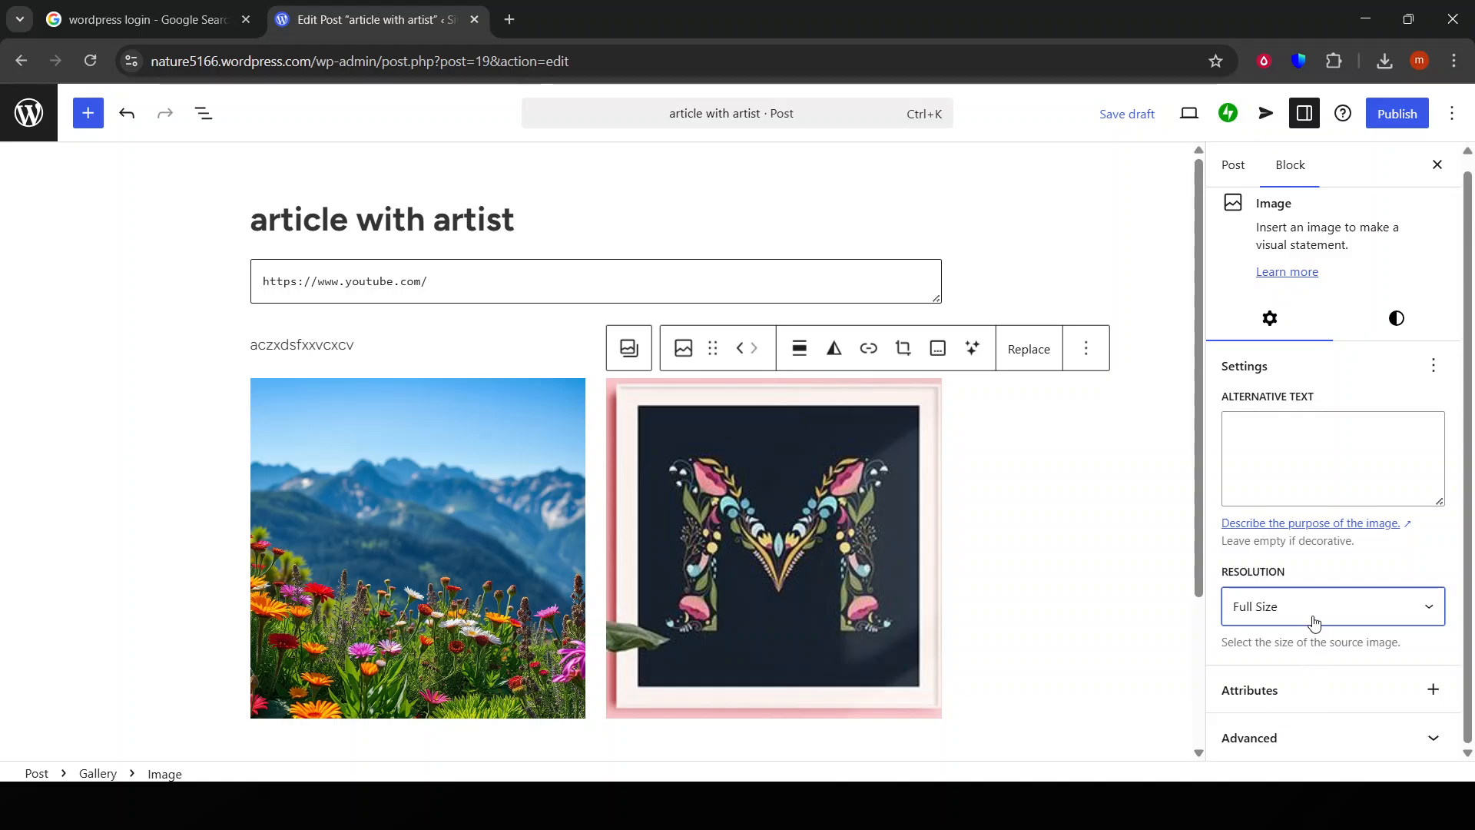
# - Switch the letter M image's resolution to Large and back to Full Size, and try resizing the image from its corner
pyautogui.click(1315, 615)
pyautogui.click(1291, 693)
pyautogui.click(1308, 614)
pyautogui.click(1317, 711)
pyautogui.click(862, 623)
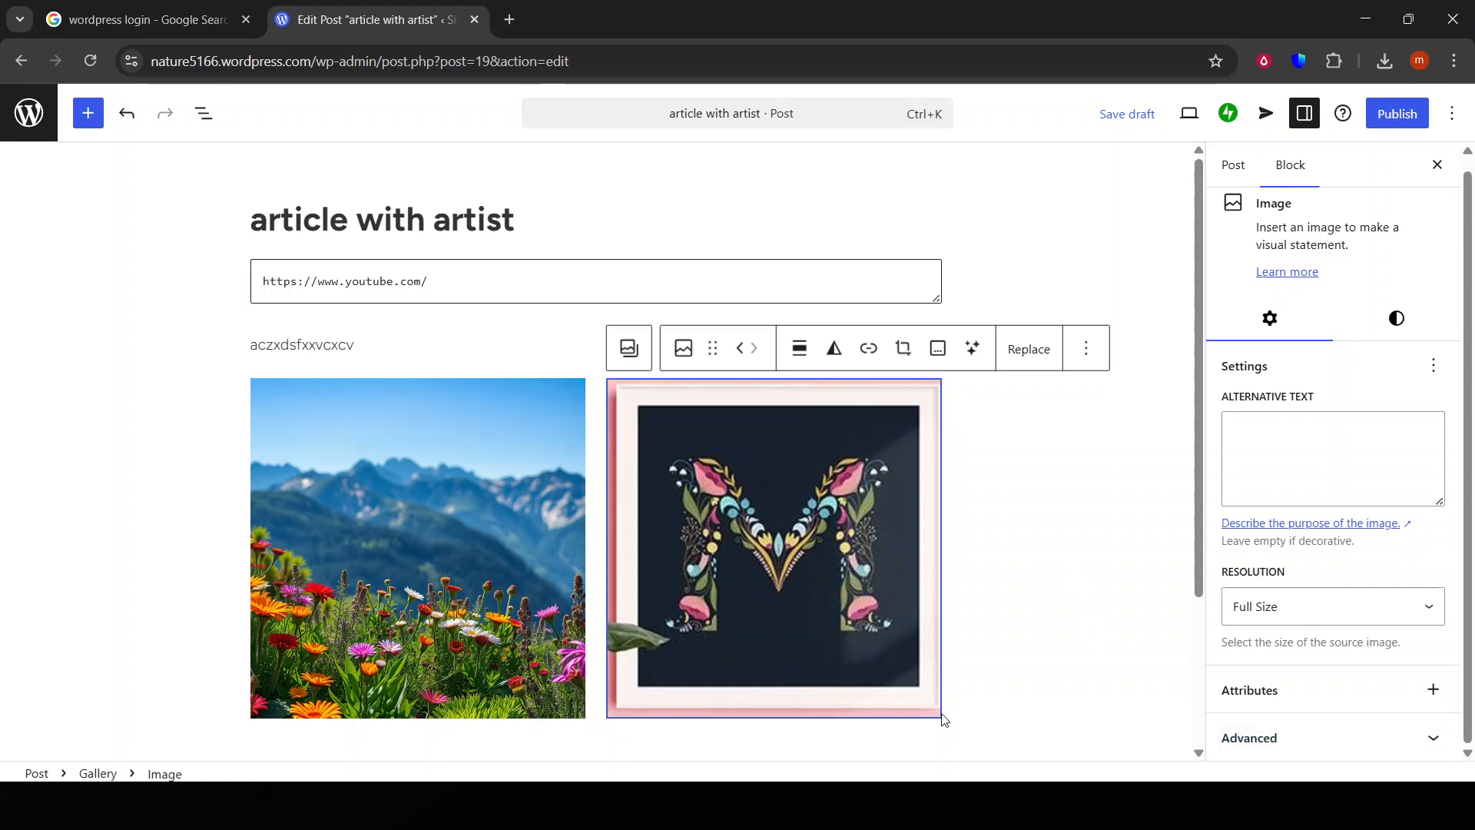
pyautogui.moveTo(937, 715); pyautogui.dragTo(888, 643)
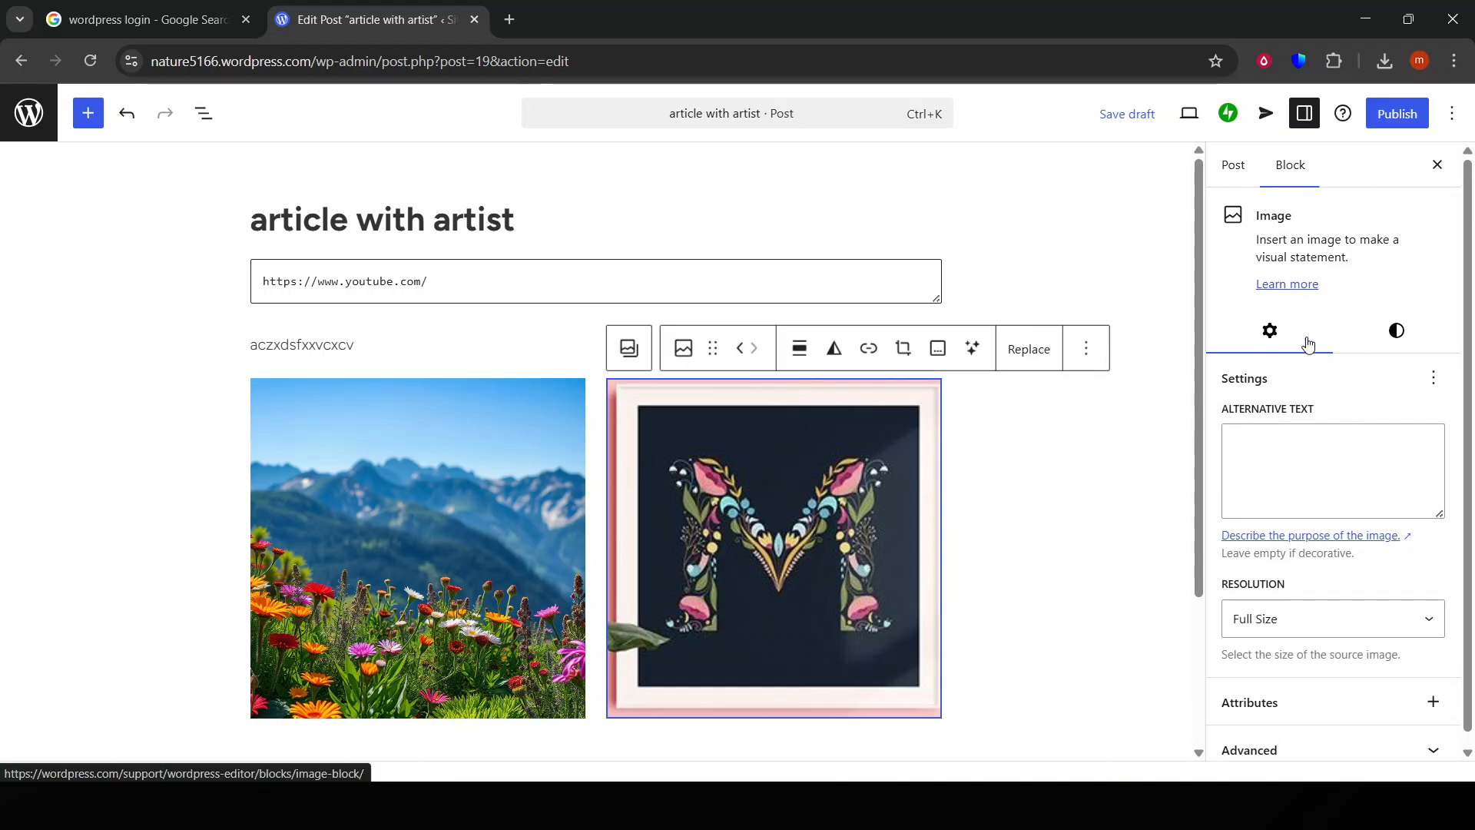
# - Expand the image's Advanced settings and look through the post settings down to the excerpt, categories and tags
pyautogui.click(1337, 742)
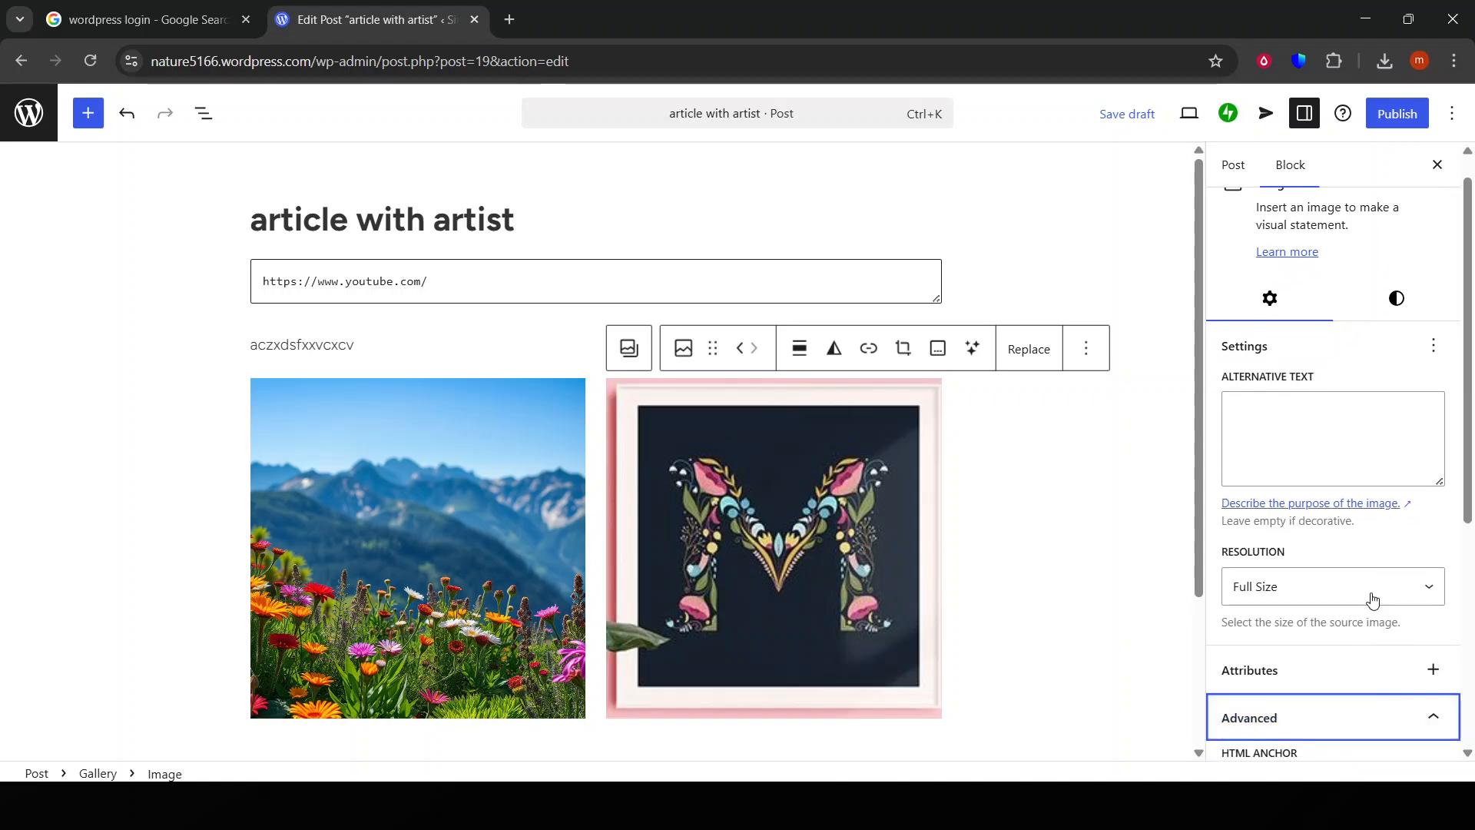
pyautogui.scroll(5, 1373, 599)
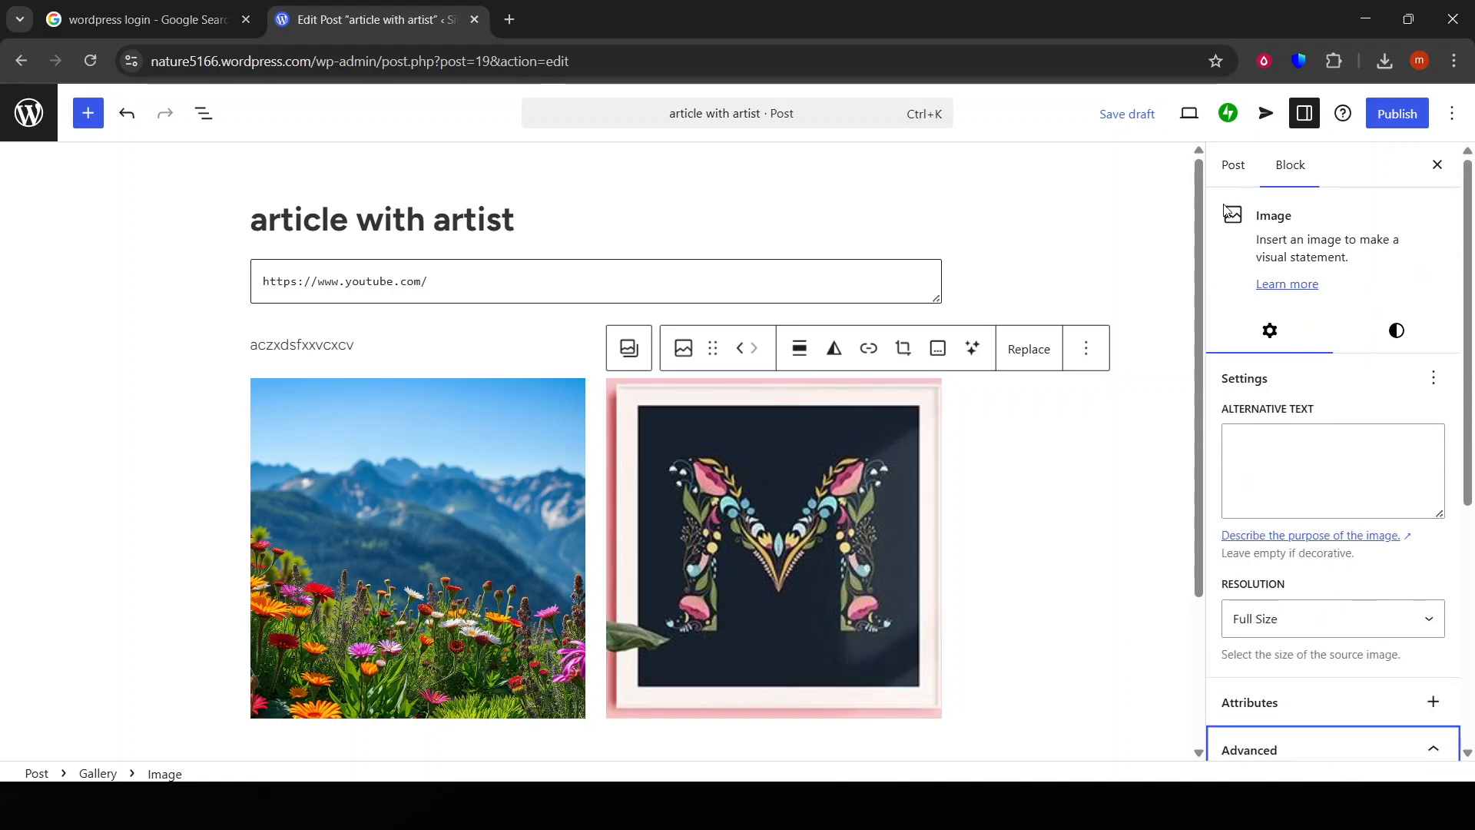
pyautogui.click(1239, 166)
pyautogui.scroll(-10, 1349, 514)
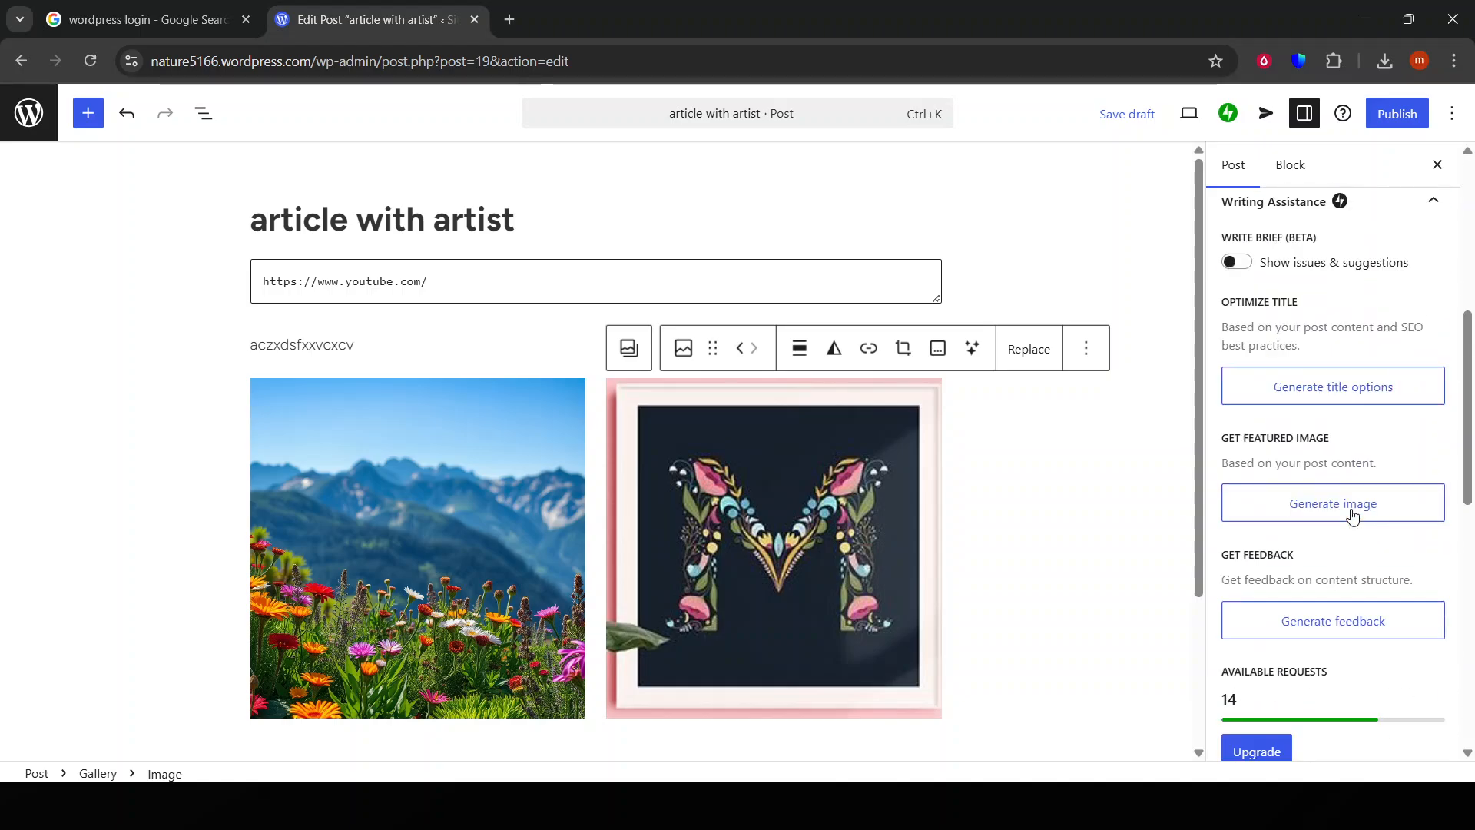
pyautogui.scroll(-5, 1352, 516)
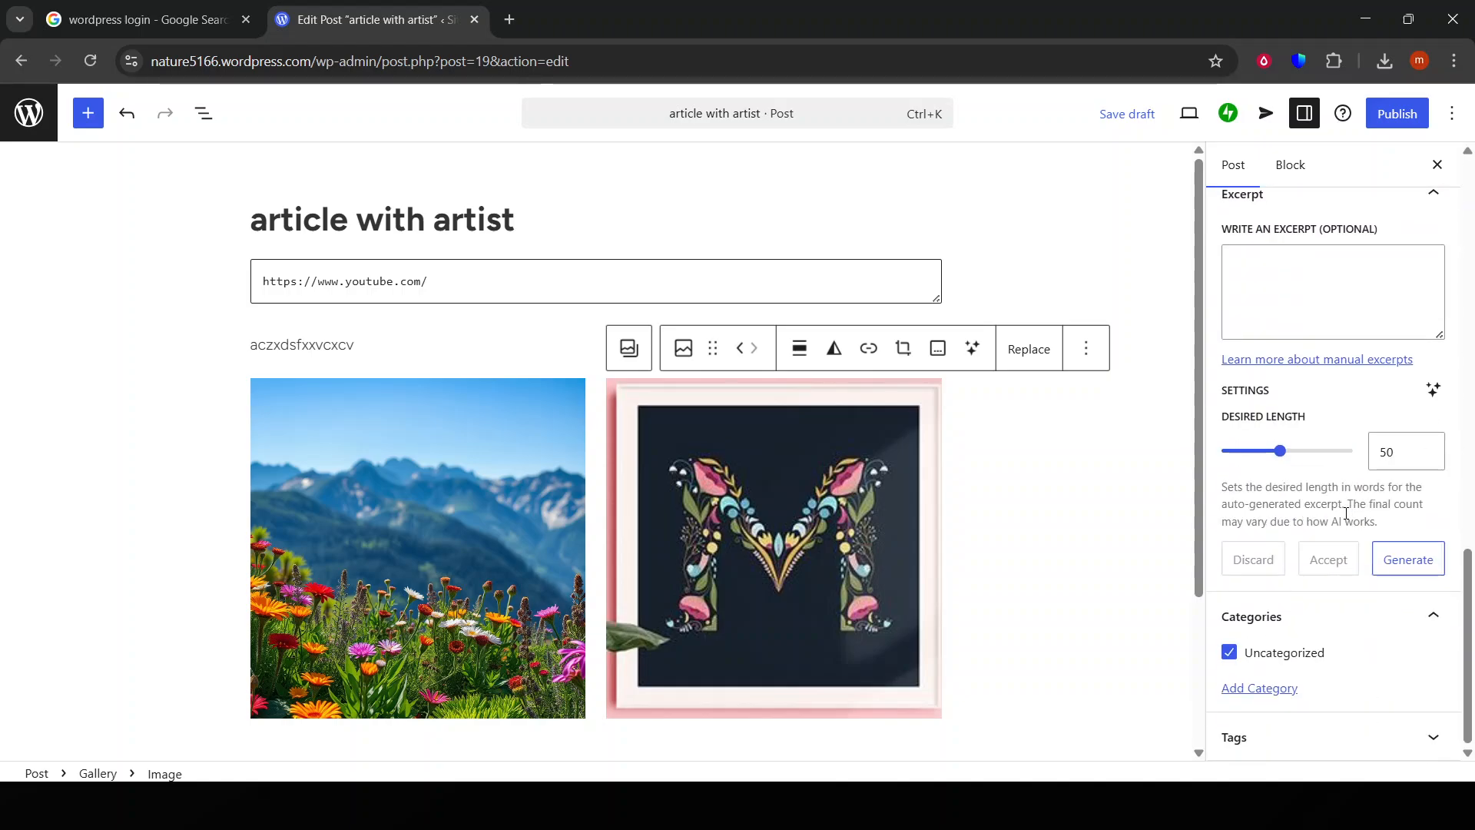